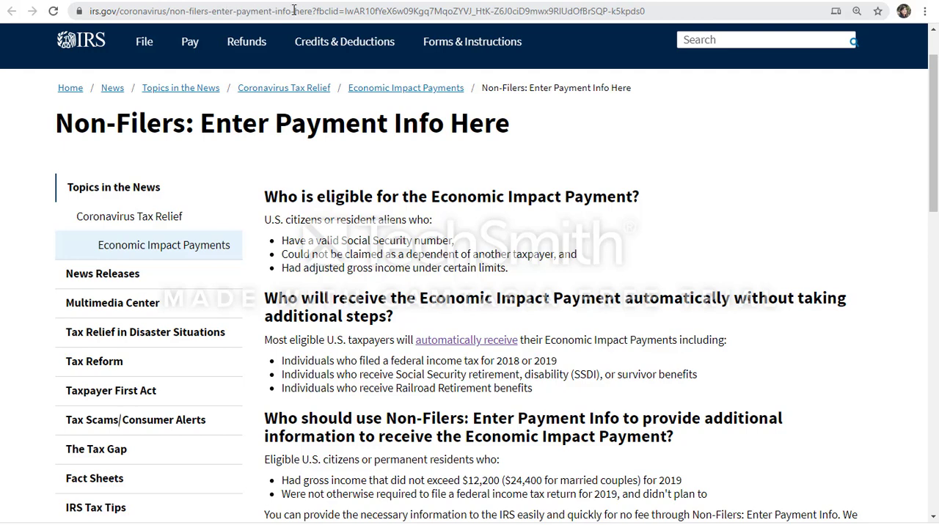
# - Reload the Non-Filers page address without the fbclid tracking parameter after the question mark
pyautogui.moveTo(317, 10); pyautogui.dragTo(697, 10)
pyautogui.press('Delete')
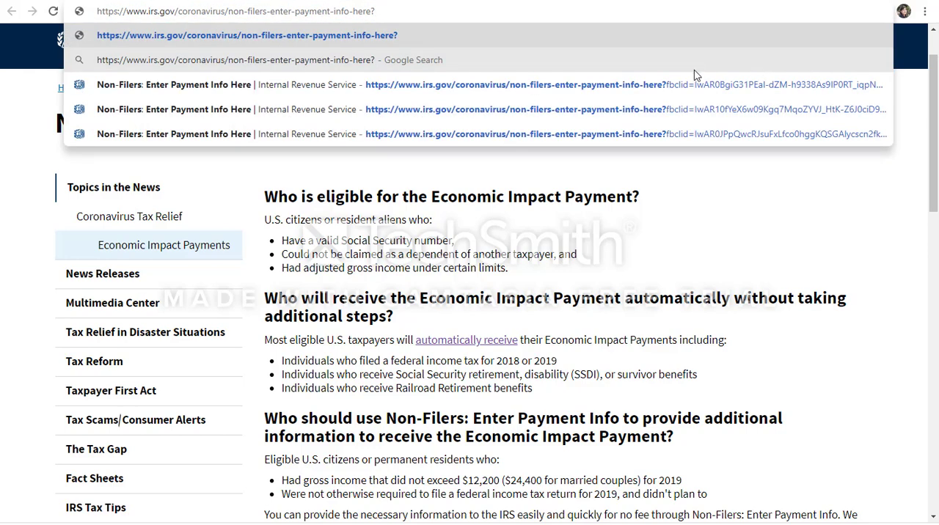
pyautogui.press('Return')
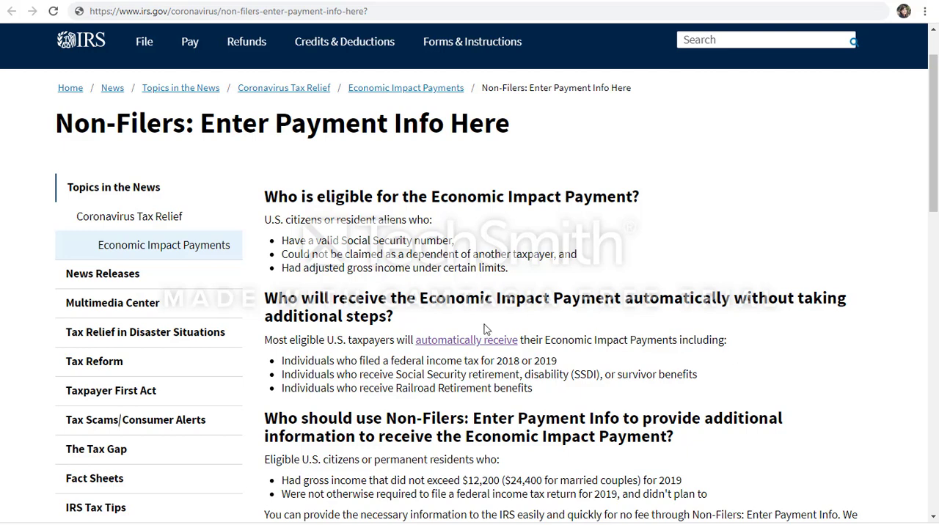
# - Start the Non-Filers: Enter Payment Info tool from the IRS page and sign in to the existing account
pyautogui.scroll(-2, 475, 343)
pyautogui.scroll(-1, 476, 349)
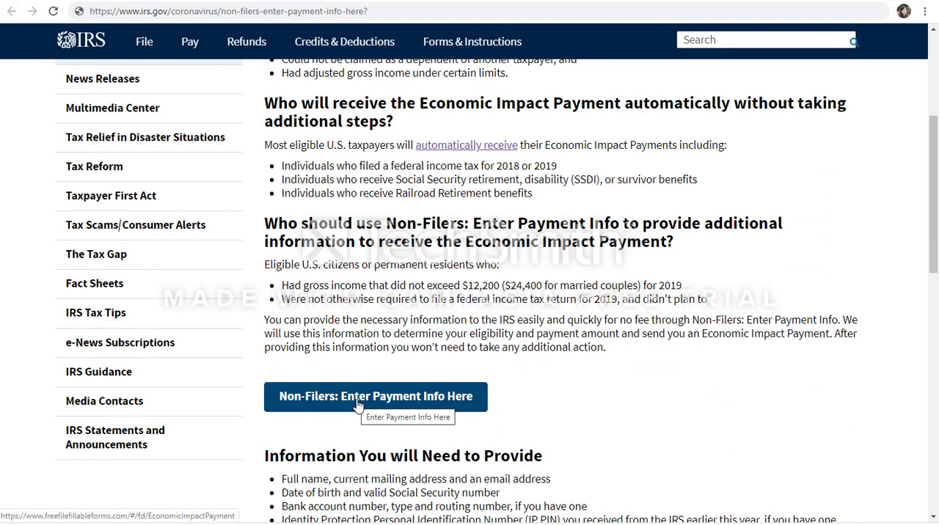
pyautogui.click(358, 406)
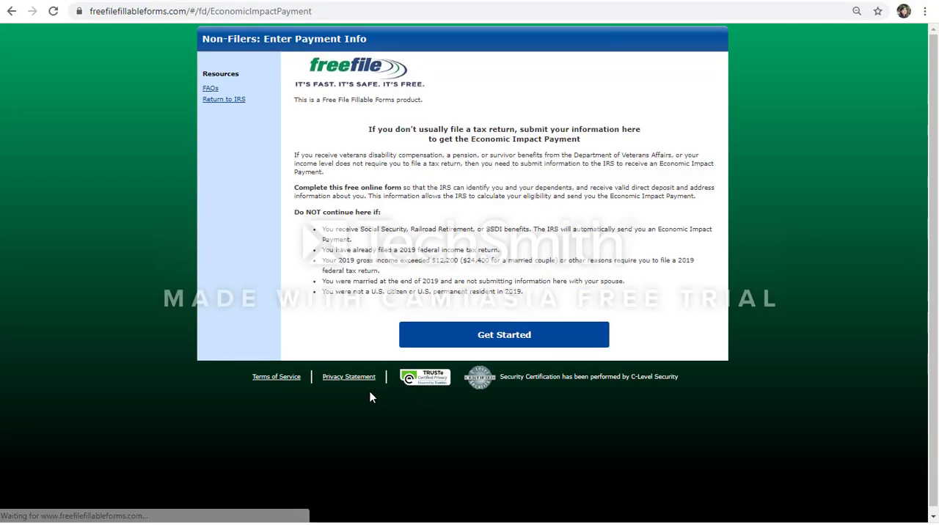
pyautogui.click(492, 333)
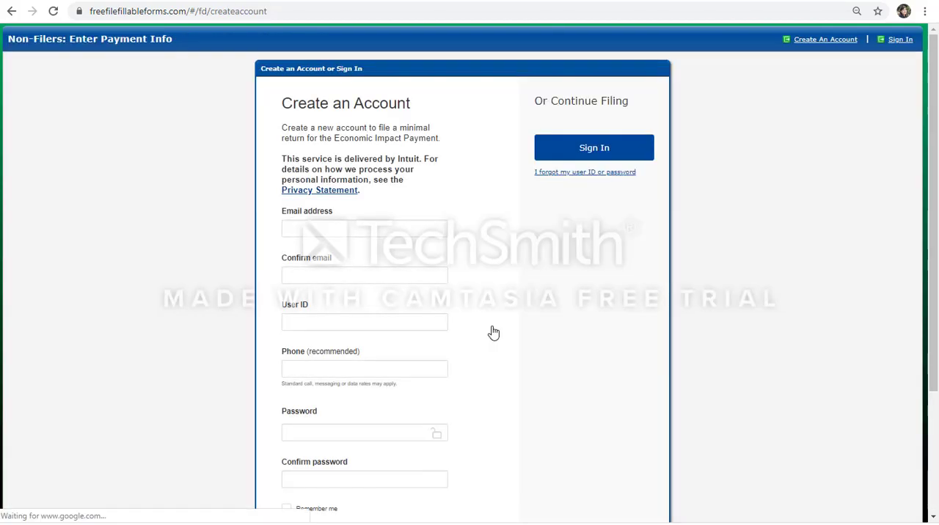
pyautogui.click(619, 154)
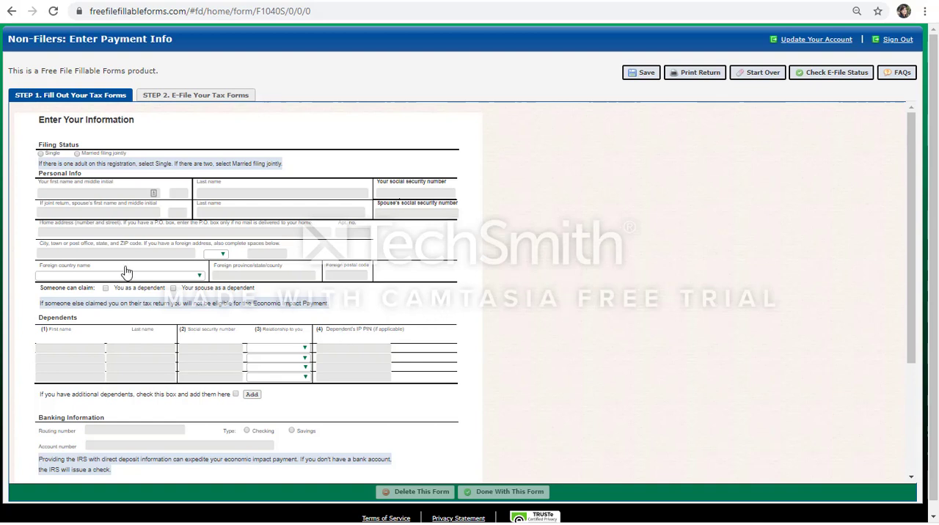
# - Start the non-filer registration over and choose to file a full 2019 tax return (Form 1040) instead
pyautogui.scroll(-5, 242, 342)
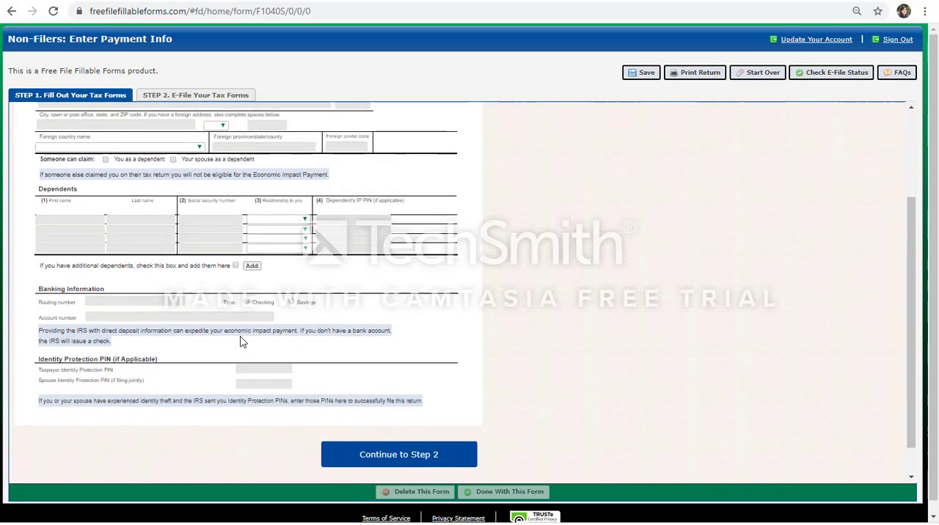
pyautogui.scroll(5, 242, 343)
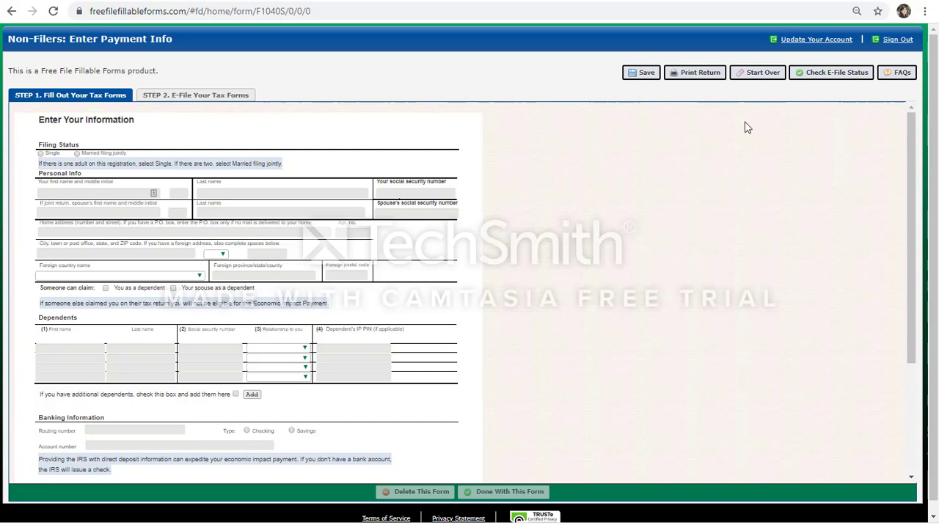
pyautogui.click(764, 79)
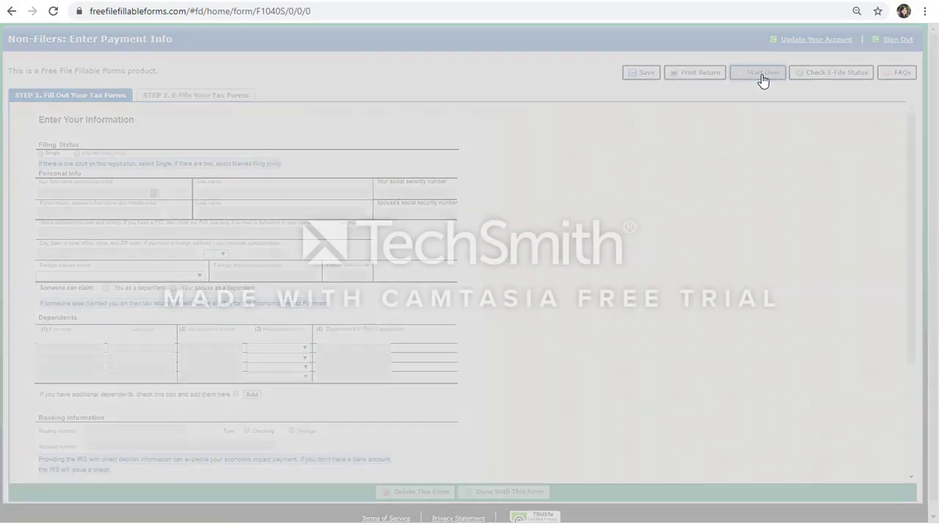
pyautogui.click(466, 198)
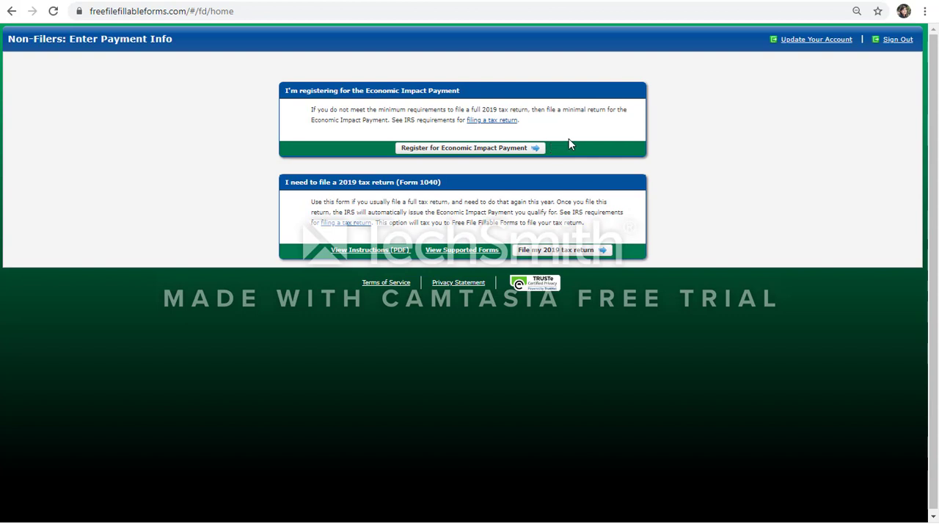
pyautogui.click(543, 253)
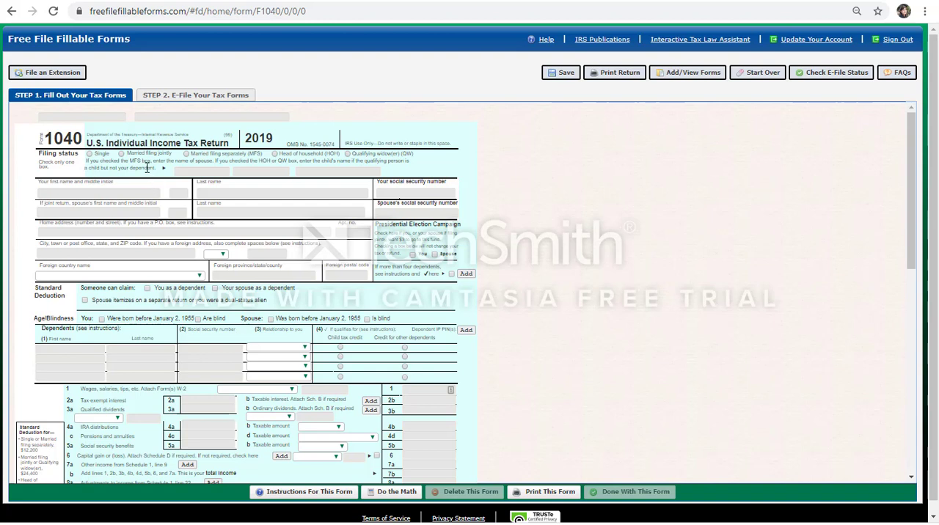
# - Set the filing status on Form 1040 to Married filing separately (MFS)
pyautogui.click(186, 155)
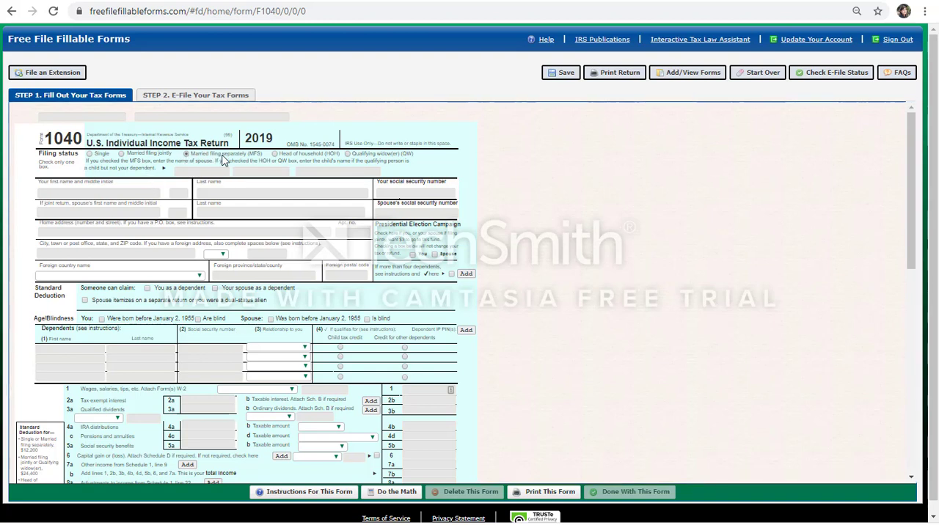
pyautogui.click(276, 156)
pyautogui.click(188, 156)
# - Enter the spouse's first and last name beneath the filing status, adding NRA after the last name
pyautogui.click(186, 172)
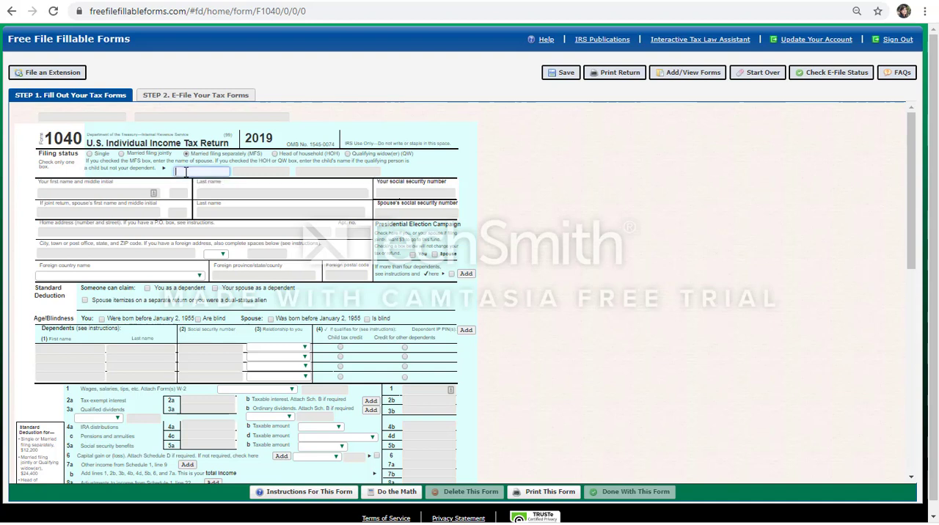
pyautogui.click(247, 171)
pyautogui.click(305, 172)
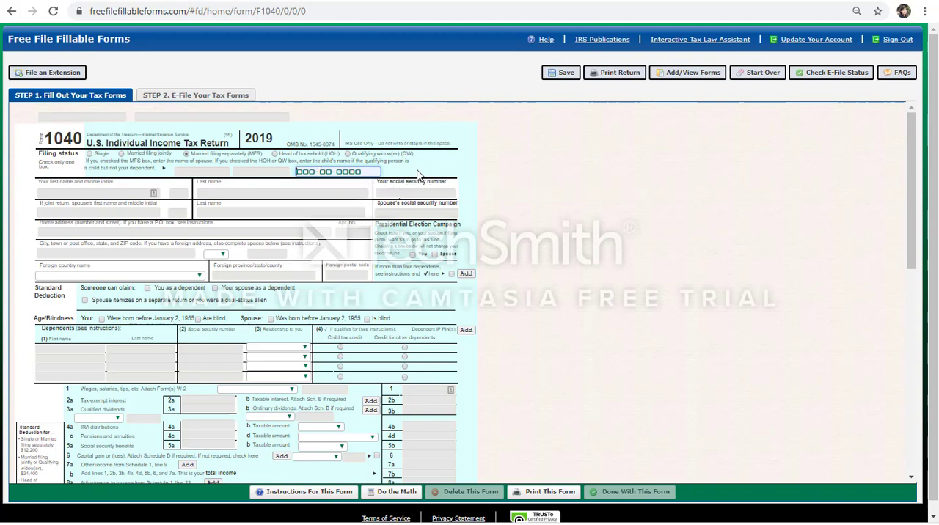
pyautogui.click(220, 172)
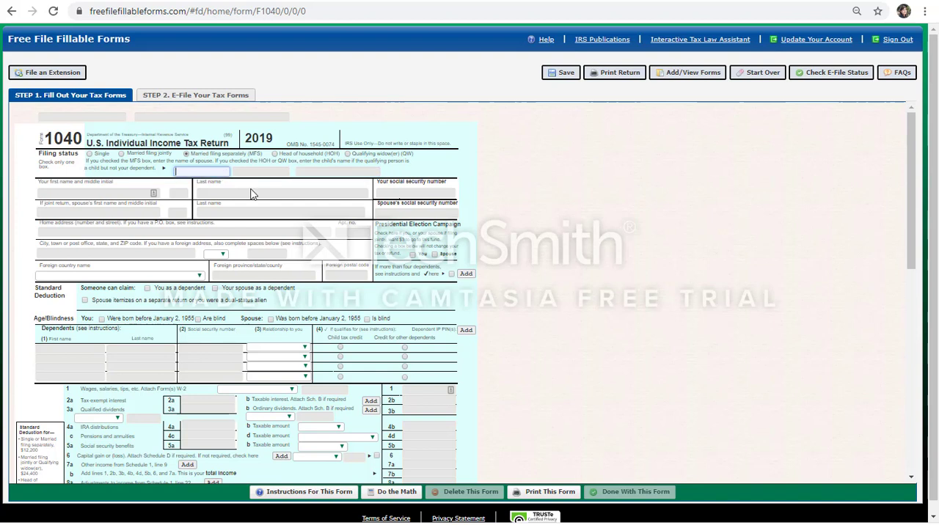
pyautogui.write('Joe')
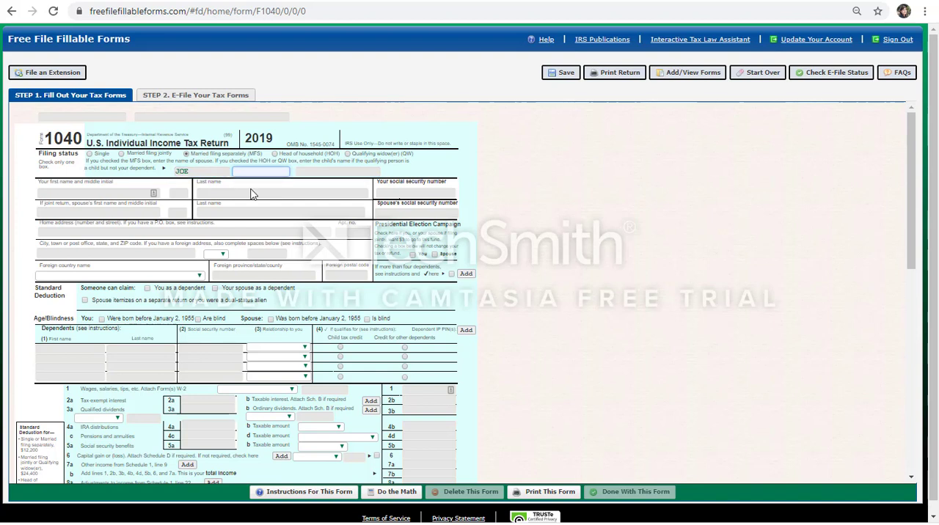
pyautogui.write('Shmo NRA')
# - Fill in the spouse's social security number beside the spouse's name with an all-zero placeholder
pyautogui.click(419, 213)
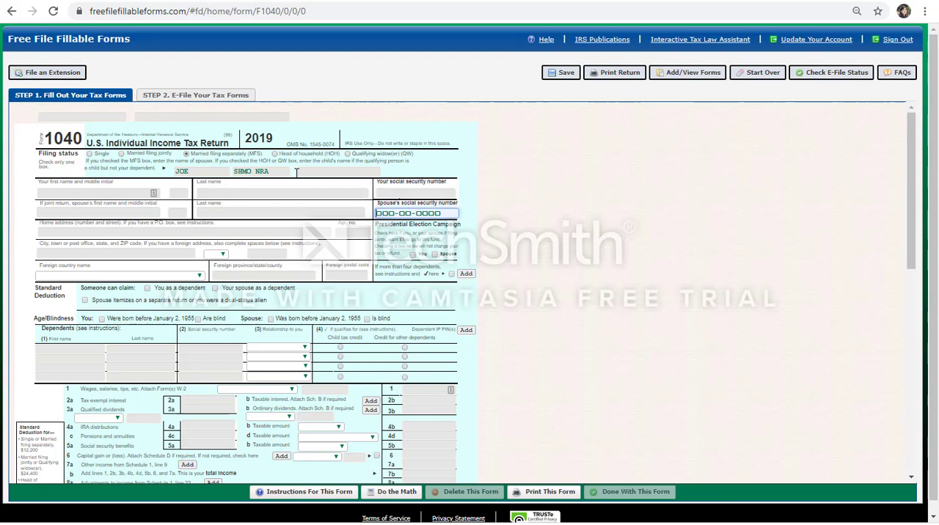
pyautogui.click(296, 172)
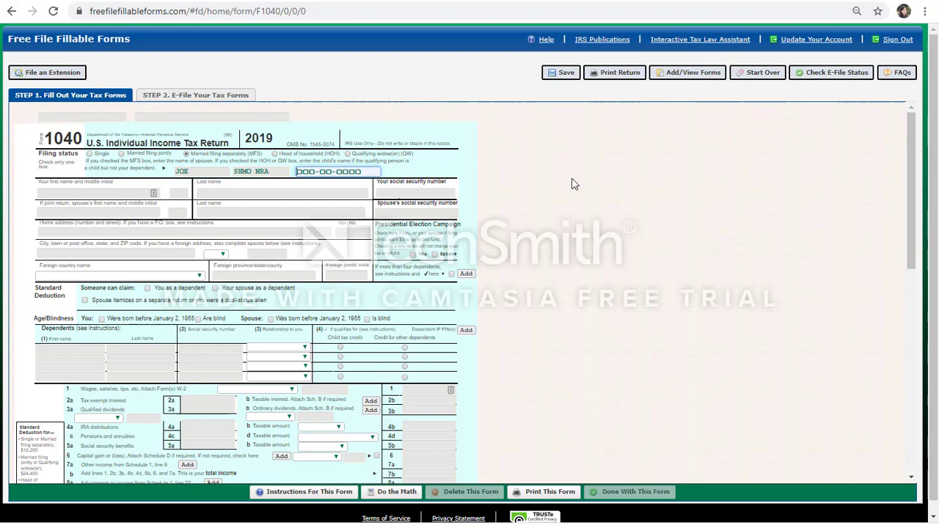
pyautogui.write('000-00-0000')
pyautogui.click(574, 183)
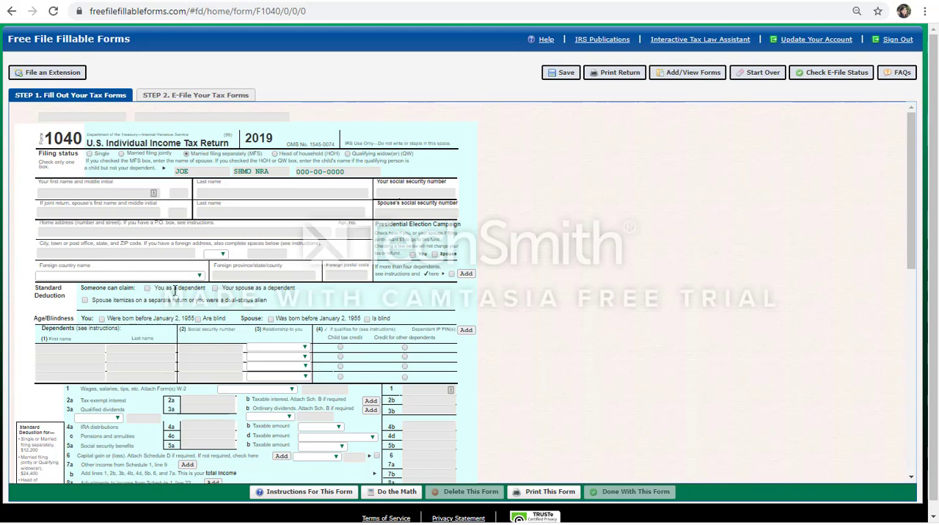
pyautogui.scroll(-1, 248, 308)
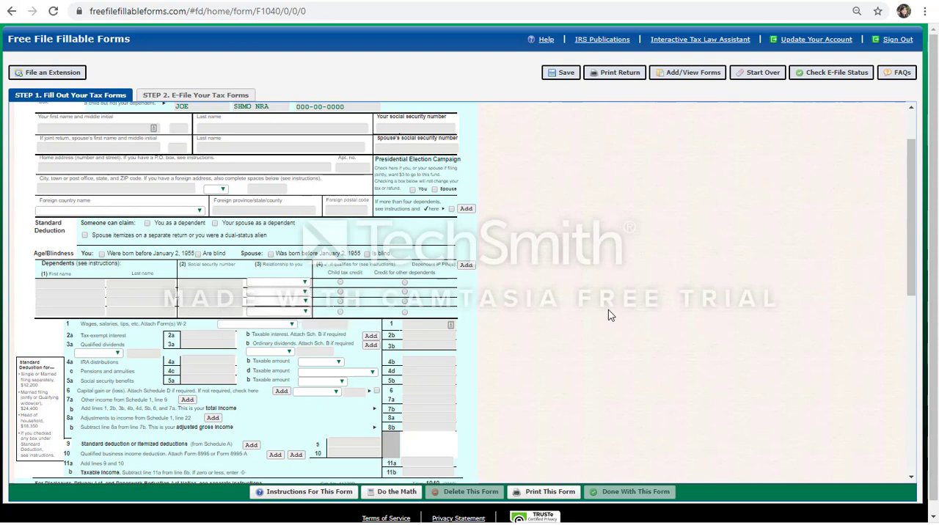
pyautogui.scroll(-1, 609, 310)
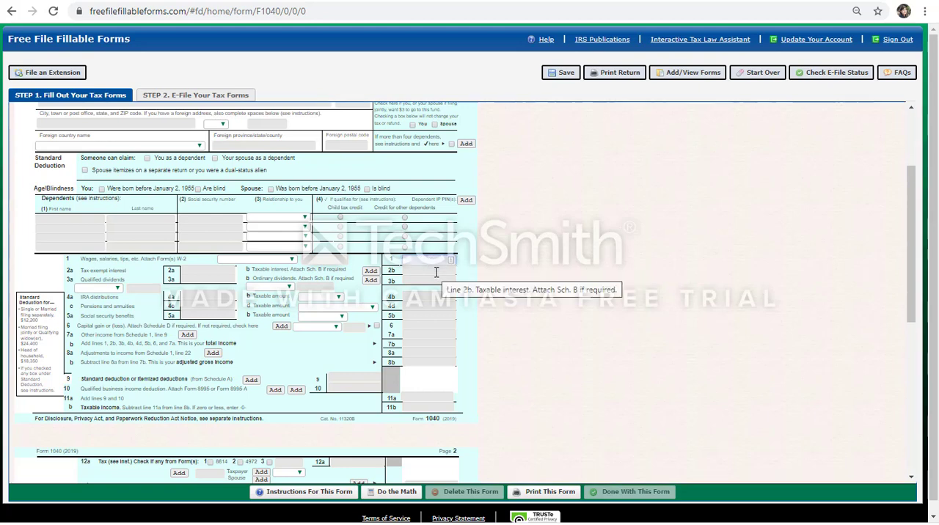
pyautogui.write('52')
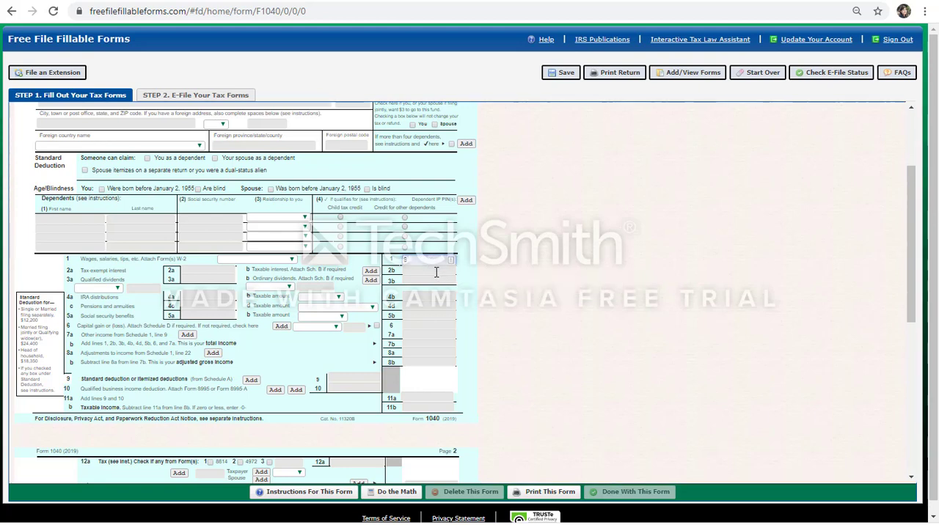
pyautogui.write('00')
pyautogui.moveTo(438, 261); pyautogui.dragTo(386, 260)
pyautogui.press('BackSpace')
pyautogui.click(570, 293)
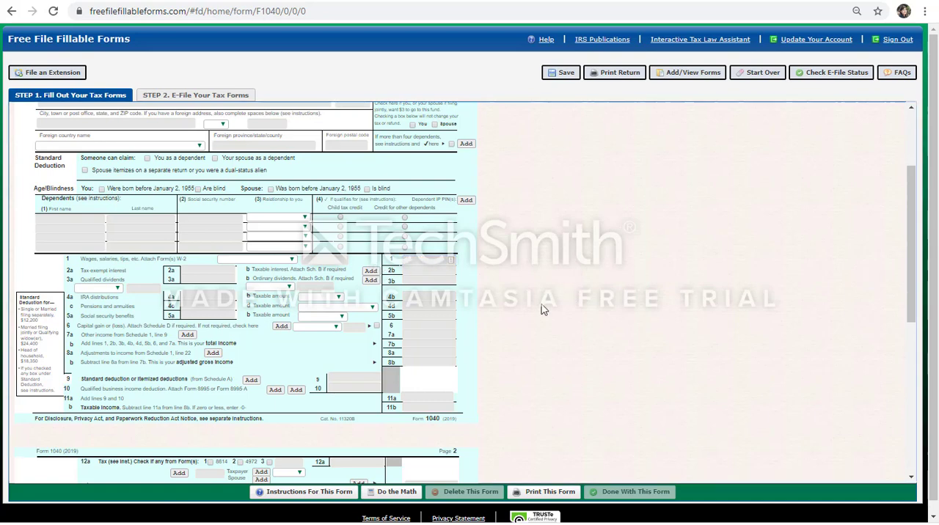
pyautogui.scroll(1, 542, 310)
pyautogui.click(430, 326)
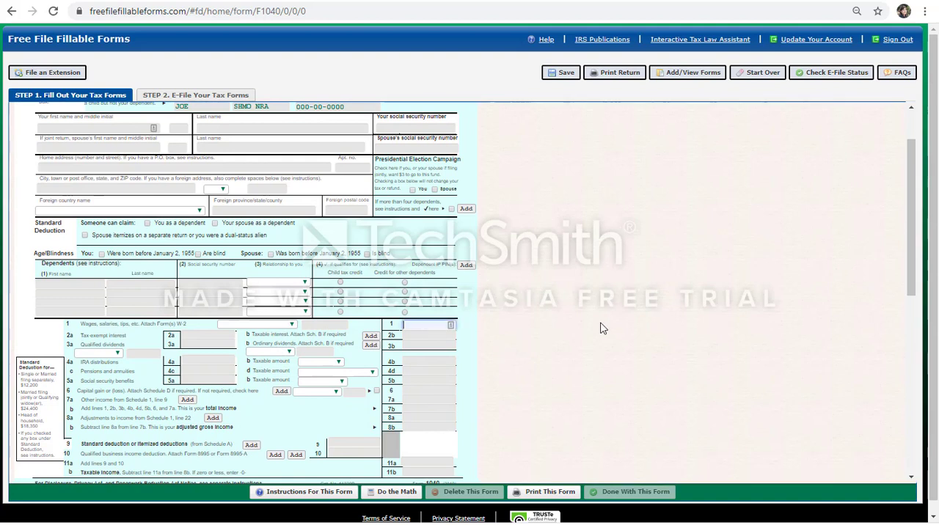
pyautogui.write('4')
pyautogui.press('Tab')
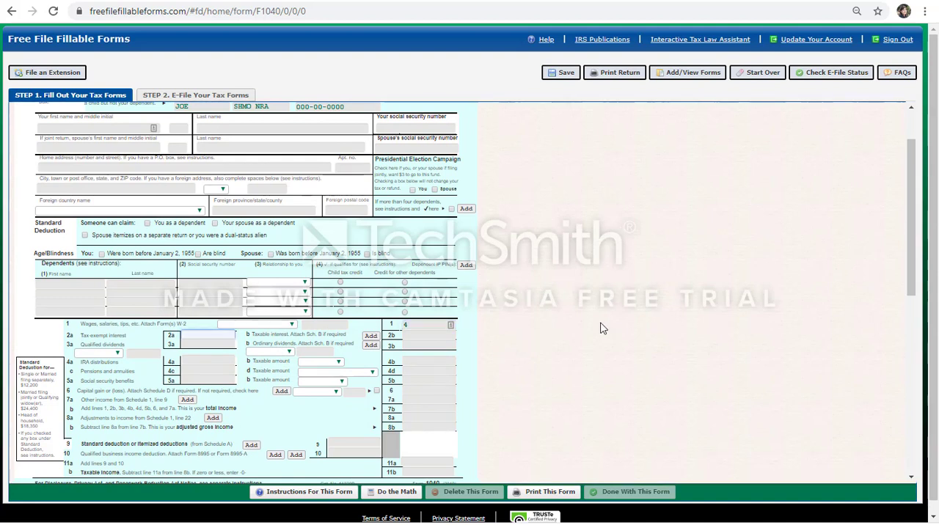
pyautogui.click(435, 329)
pyautogui.press('BackSpace')
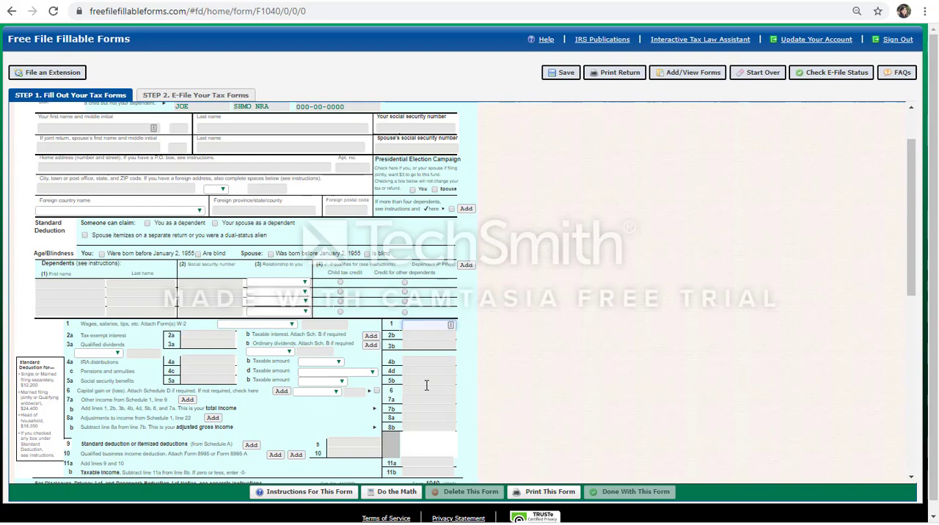
# - Enter 1 as the taxable interest on line 2b of Form 1040
pyautogui.click(427, 337)
pyautogui.write('1')
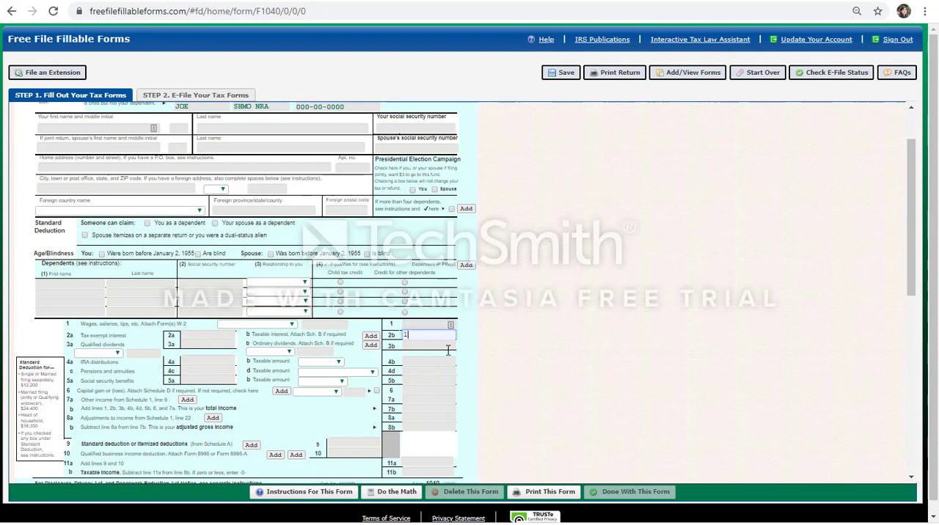
pyautogui.scroll(-2, 552, 357)
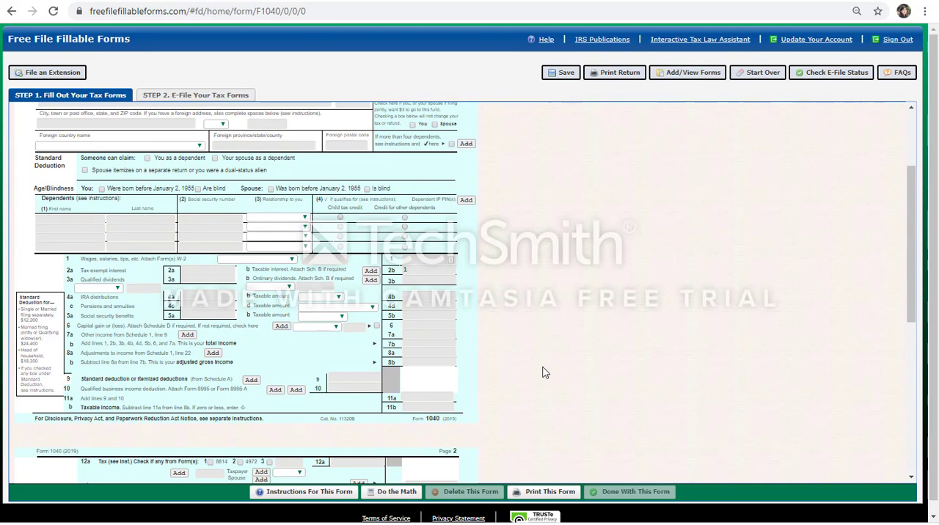
pyautogui.scroll(2, 545, 373)
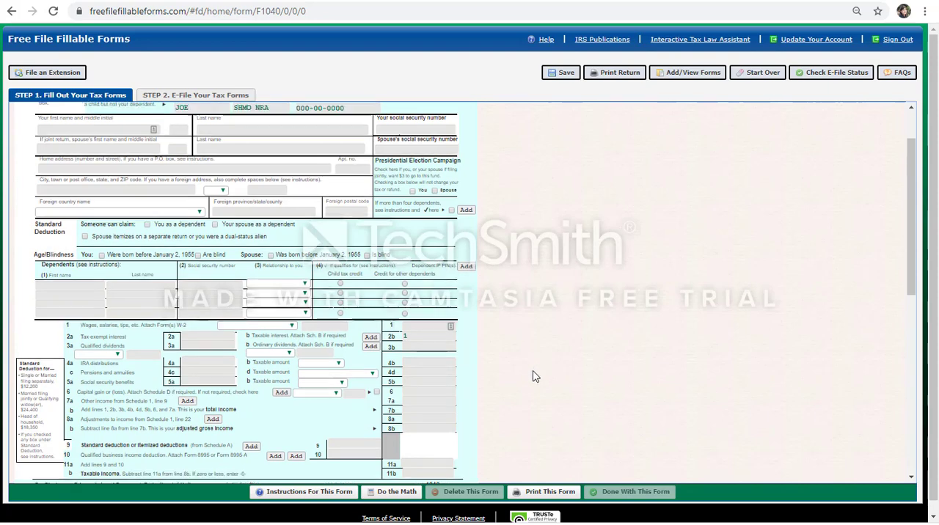
pyautogui.scroll(2, 535, 377)
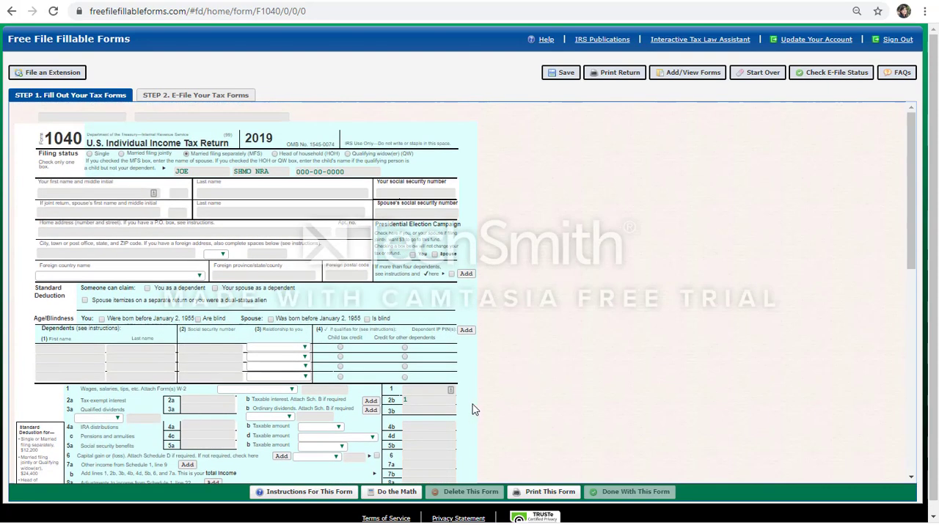
# - Add Schedule B to the return and answer Yes to the foreign financial account question 7a in Part III
pyautogui.click(371, 409)
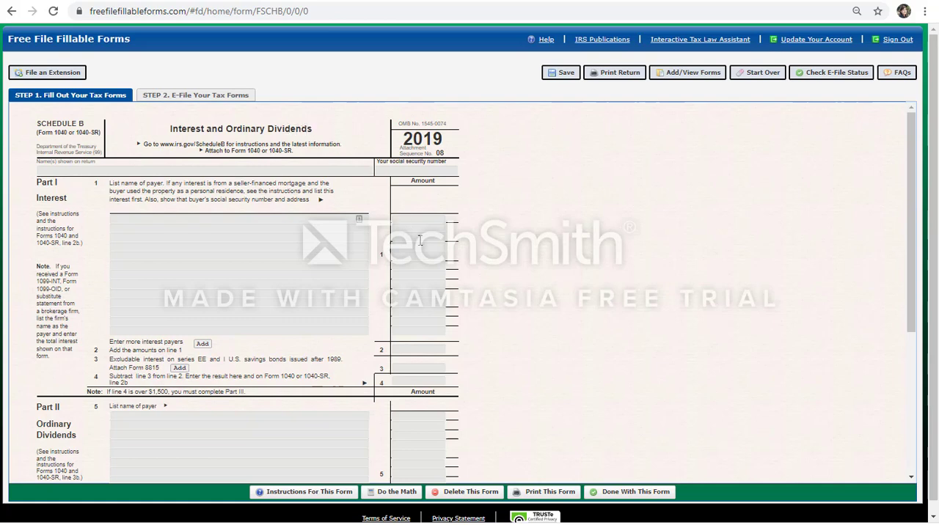
pyautogui.scroll(-2, 429, 253)
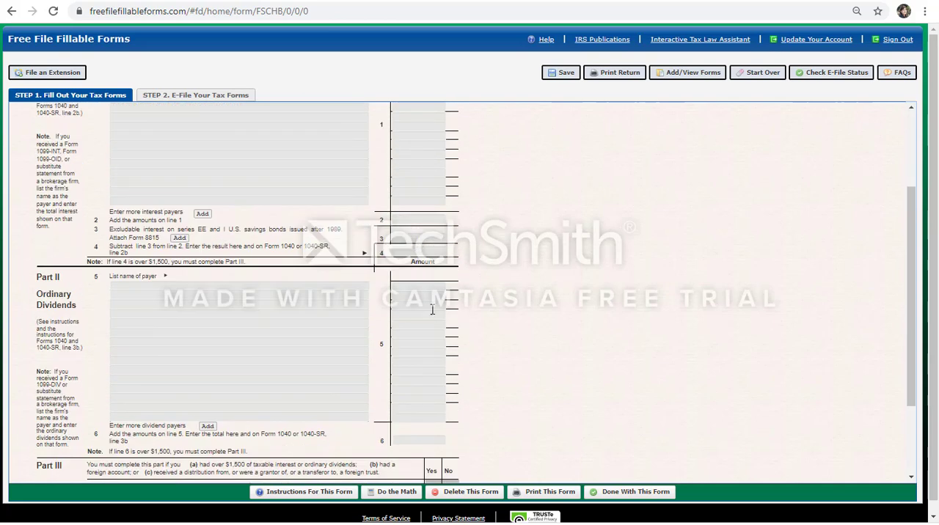
pyautogui.scroll(-1, 432, 310)
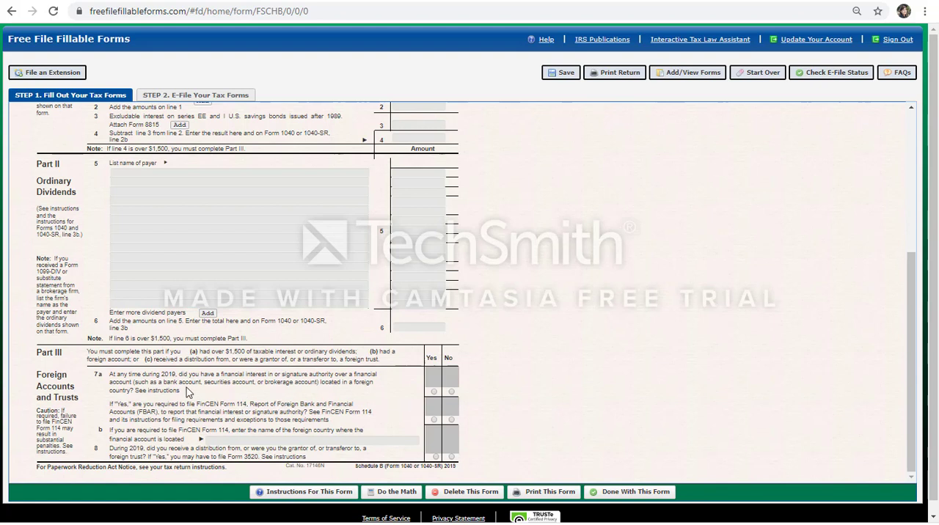
pyautogui.click(433, 392)
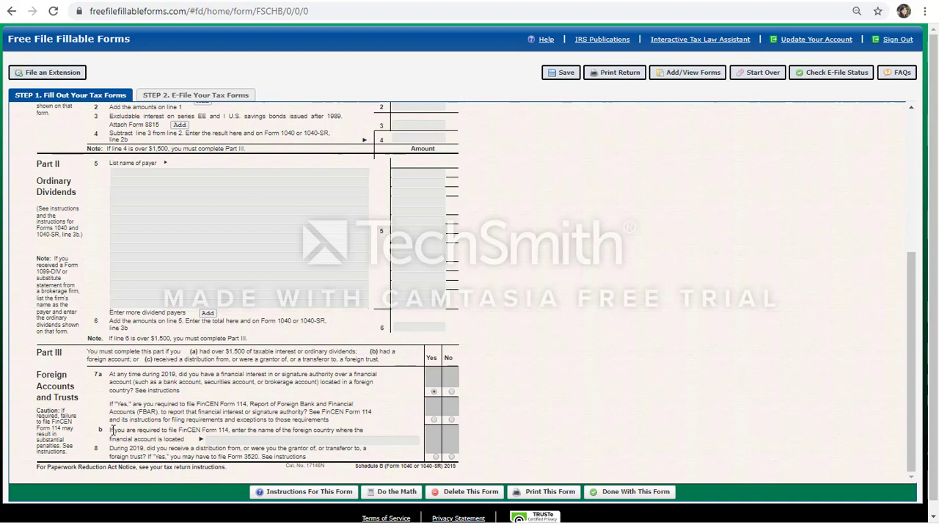
pyautogui.moveTo(112, 431); pyautogui.dragTo(184, 431)
pyautogui.click(182, 431)
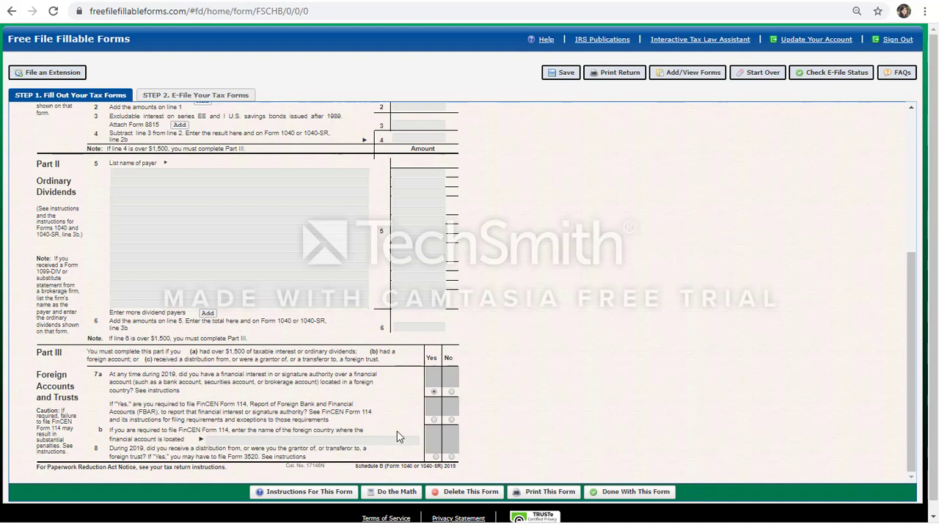
# - Answer No to the FinCEN Form 114 filing question and No to the foreign trust question on line 8 of Schedule B
pyautogui.click(434, 421)
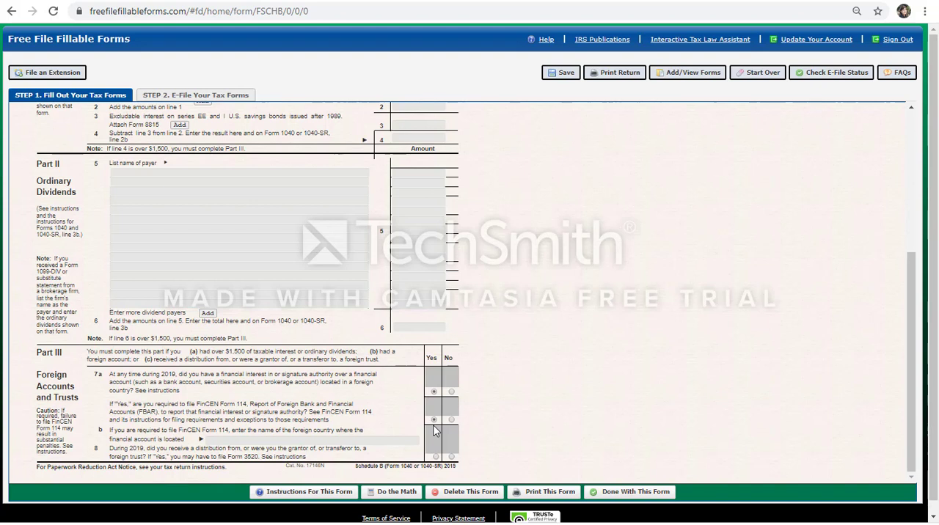
pyautogui.click(451, 420)
pyautogui.click(433, 420)
pyautogui.click(451, 421)
pyautogui.click(452, 458)
# - Finish Schedule B and return to Form 1040
pyautogui.scroll(-1, 493, 452)
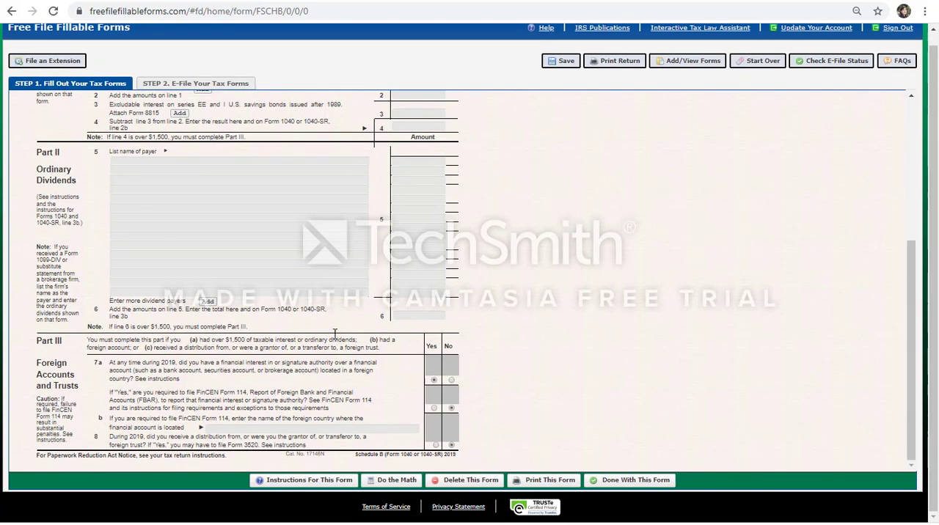
pyautogui.scroll(3, 345, 257)
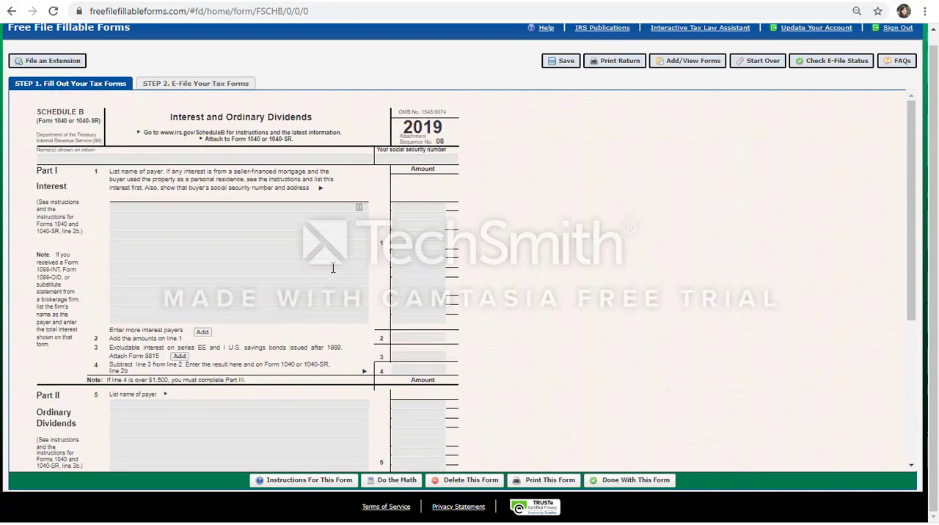
pyautogui.scroll(-3, 356, 249)
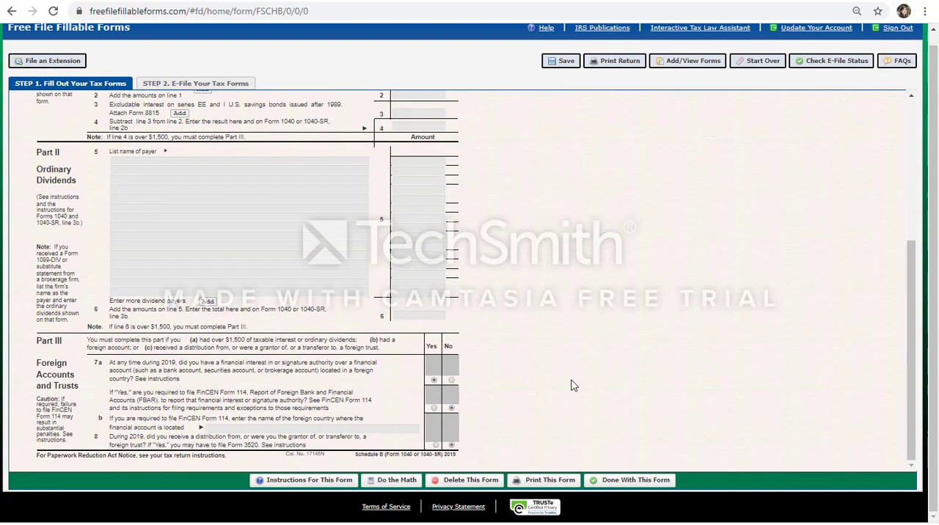
pyautogui.click(628, 477)
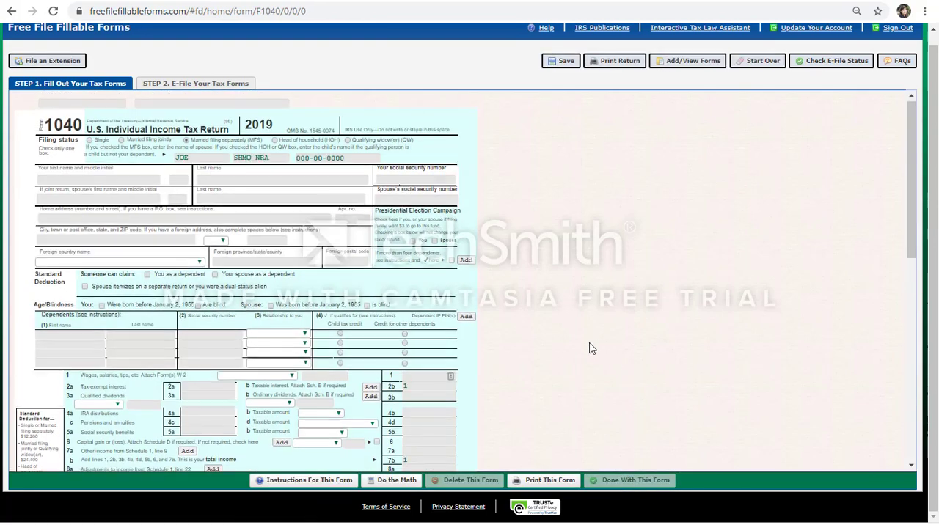
# - Enter 12200 as the standard deduction on line 9 of Form 1040
pyautogui.scroll(-3, 592, 348)
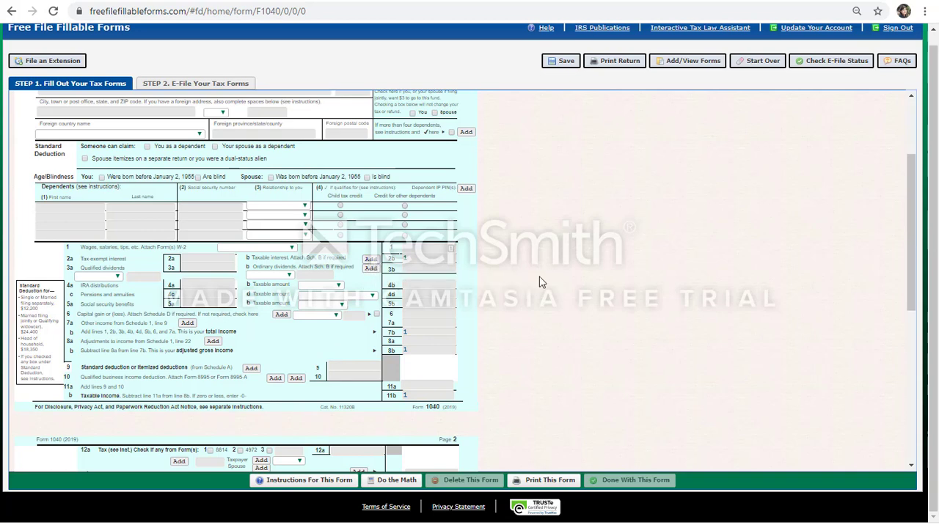
pyautogui.scroll(-2, 540, 282)
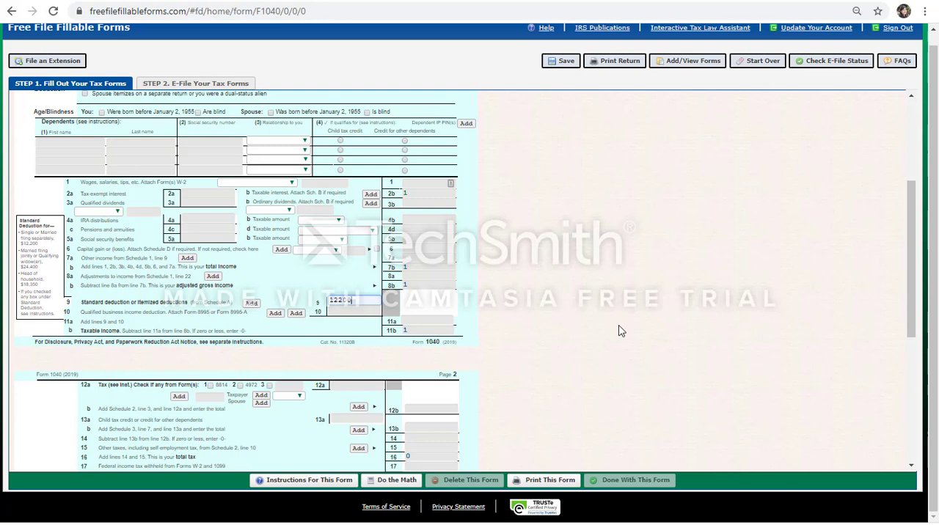
pyautogui.click(620, 331)
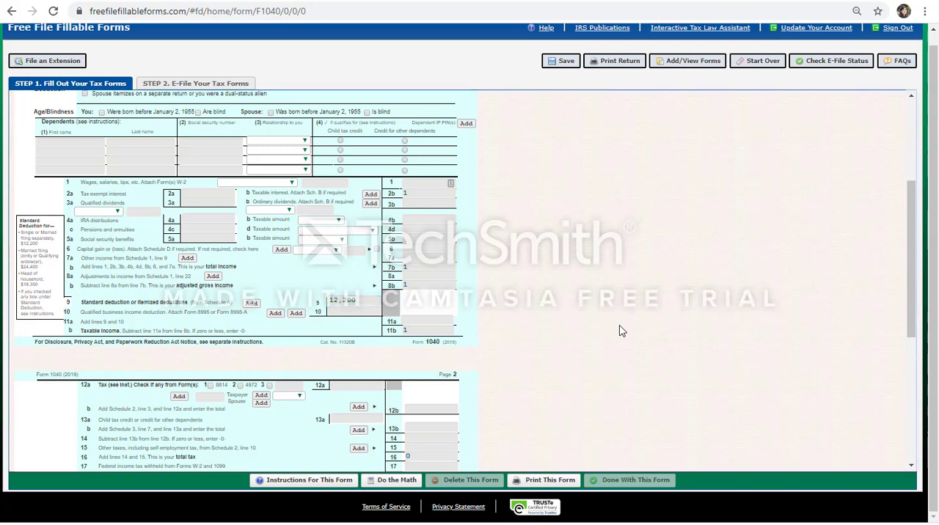
# - Recalculate the computed lines of Form 1040 with the entered standard deduction
pyautogui.scroll(-1, 619, 331)
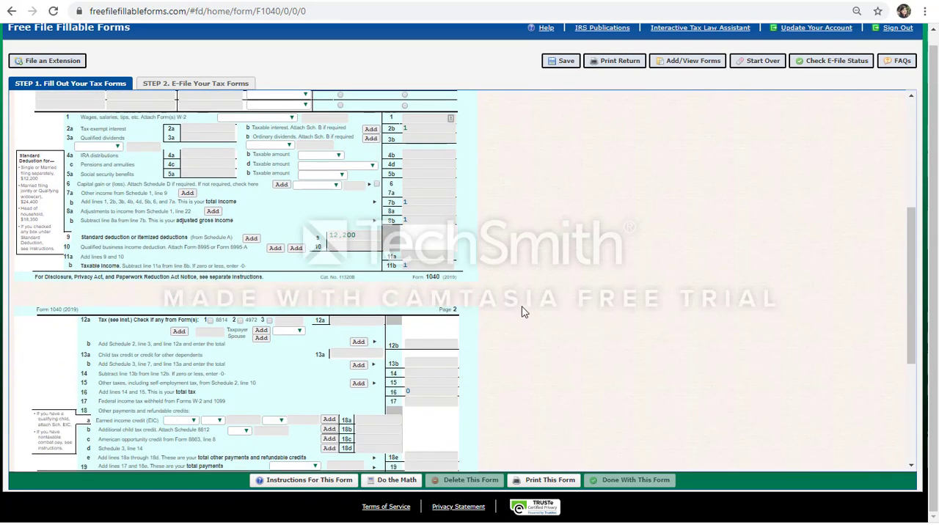
pyautogui.scroll(-2, 500, 298)
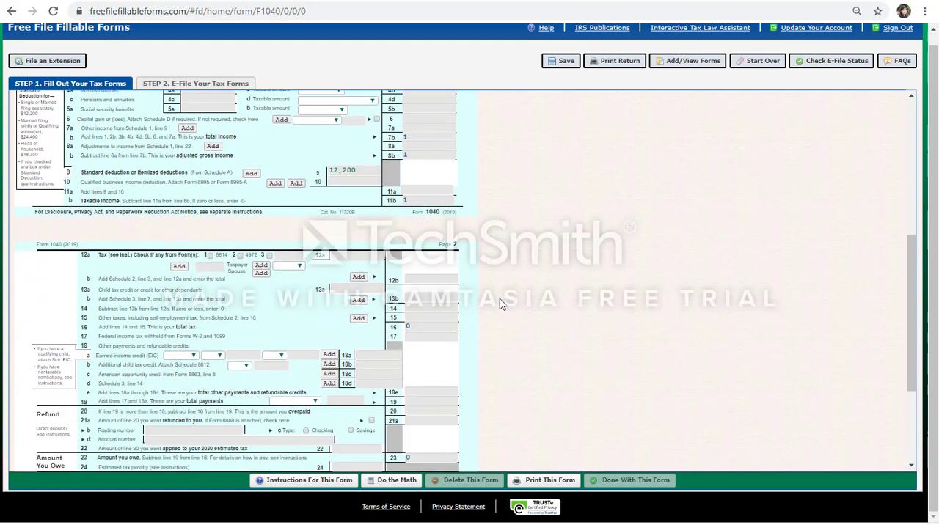
pyautogui.click(397, 480)
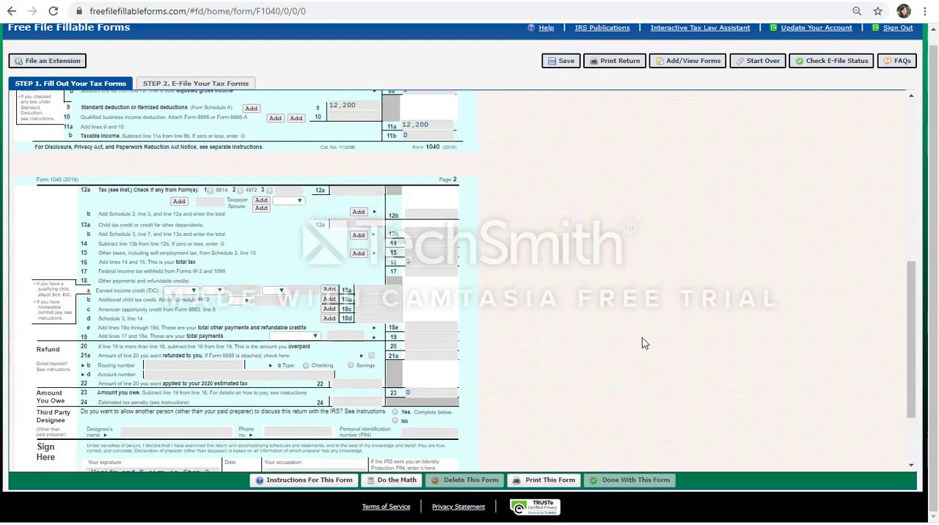
# - Go from the Form 1040 entries to the e-filing stage of the tax return
pyautogui.scroll(3, 535, 289)
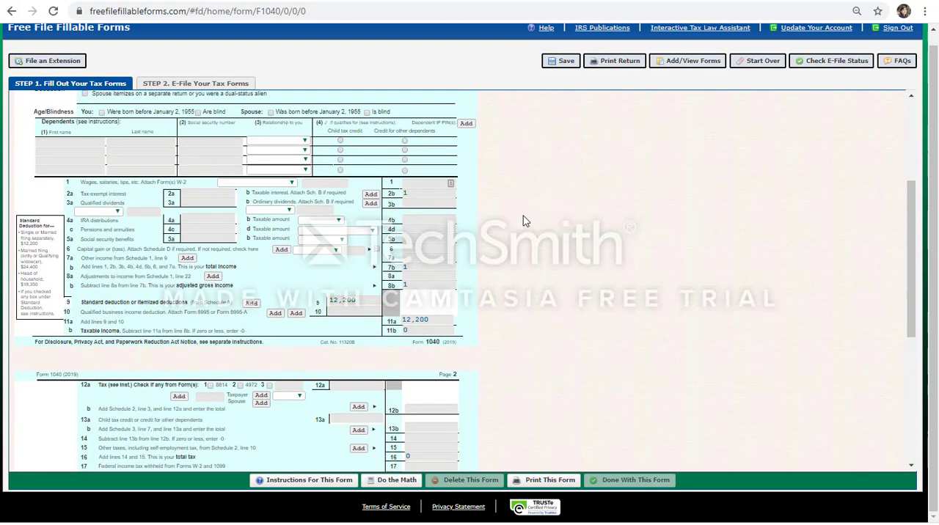
pyautogui.scroll(-3, 524, 217)
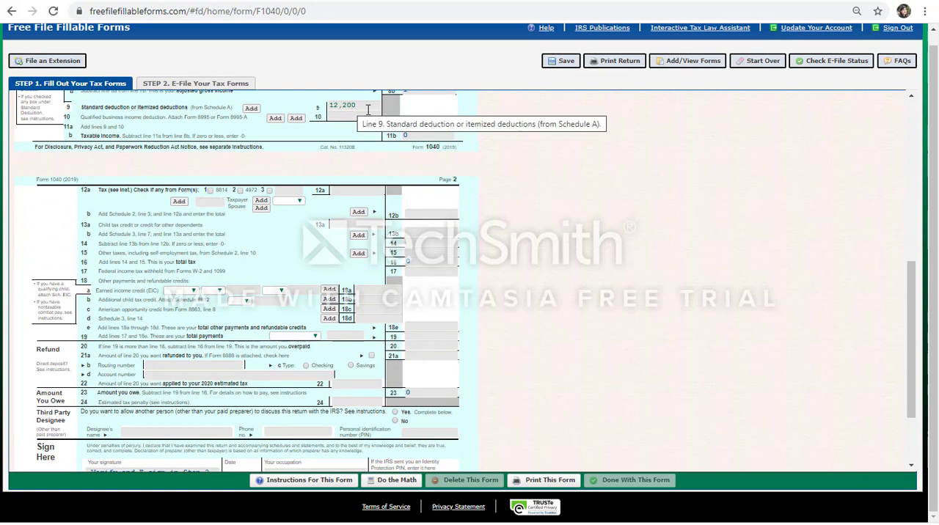
pyautogui.scroll(-1, 426, 248)
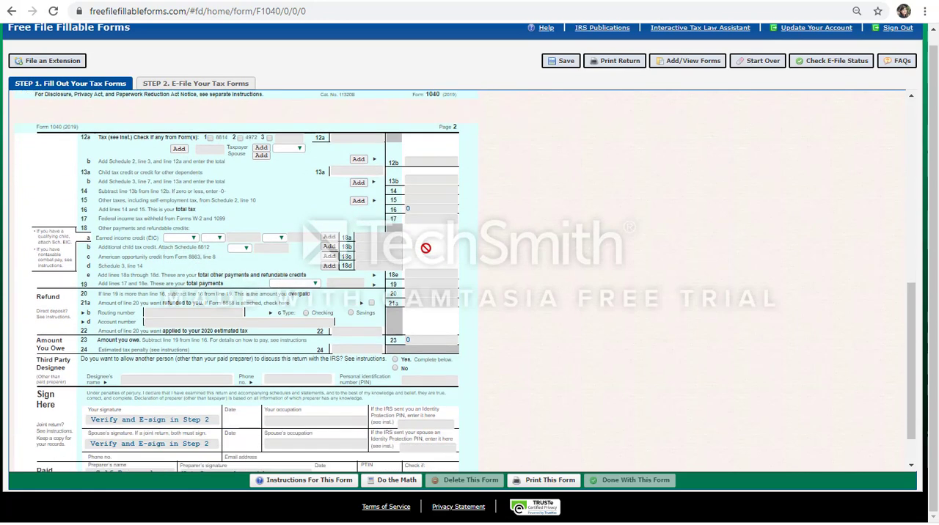
pyautogui.scroll(-1, 564, 307)
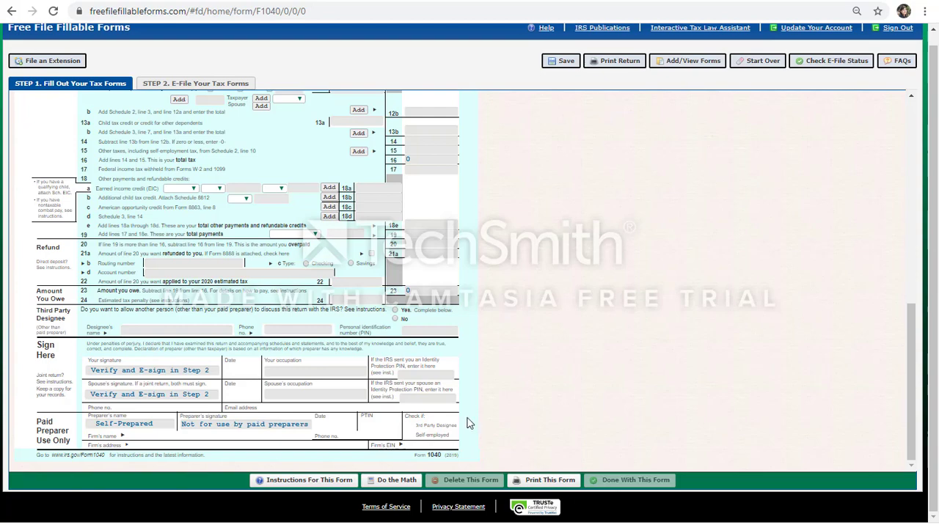
pyautogui.scroll(5, 470, 424)
pyautogui.scroll(4, 471, 423)
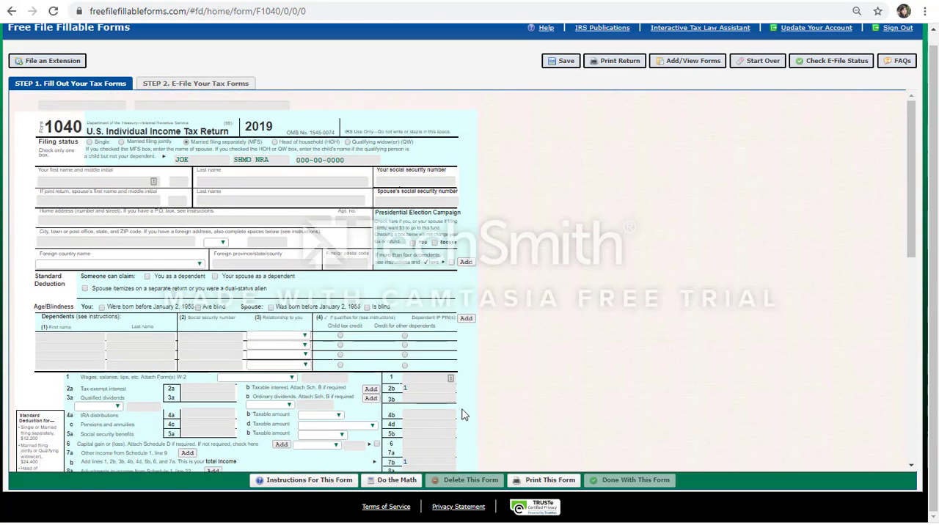
pyautogui.click(185, 85)
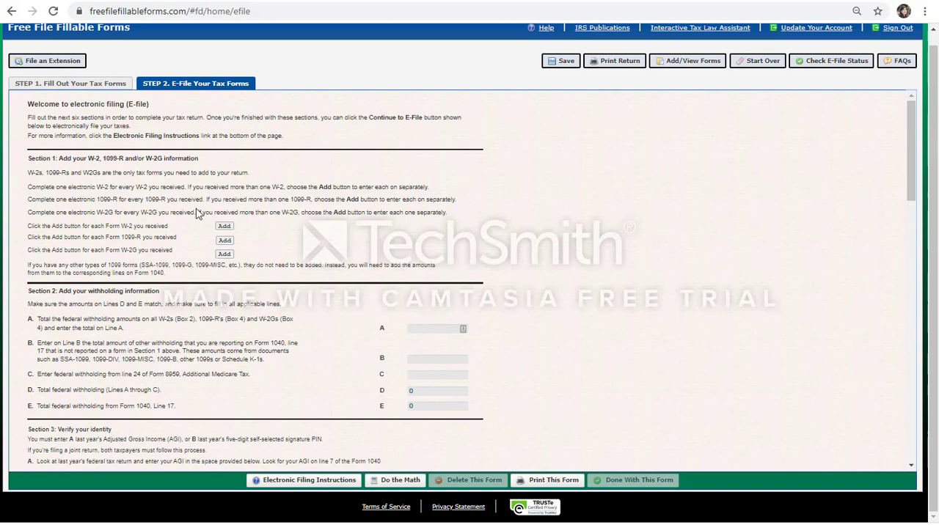
# - Read the e-file instructions for adding W-2, 1099-R and W-2G forms and the withholding information in Section 2
pyautogui.scroll(-1, 262, 265)
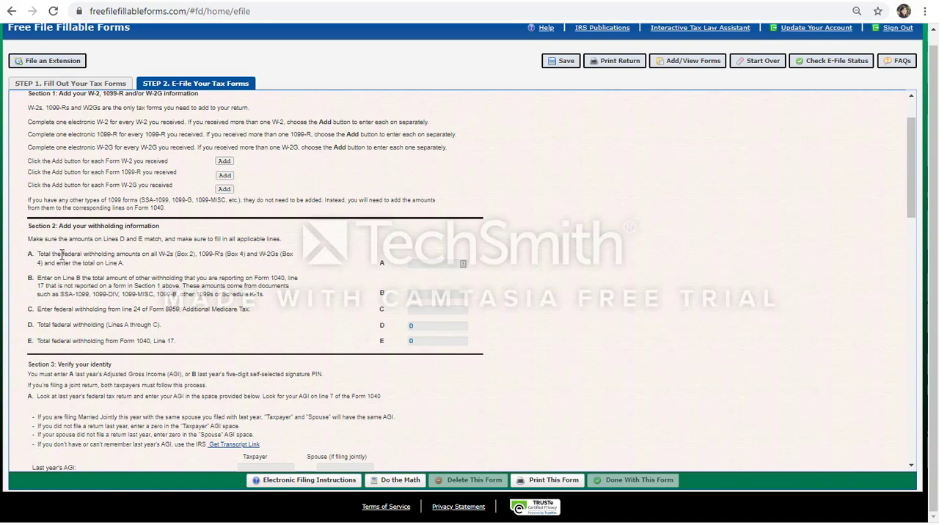
pyautogui.moveTo(61, 254); pyautogui.dragTo(119, 255)
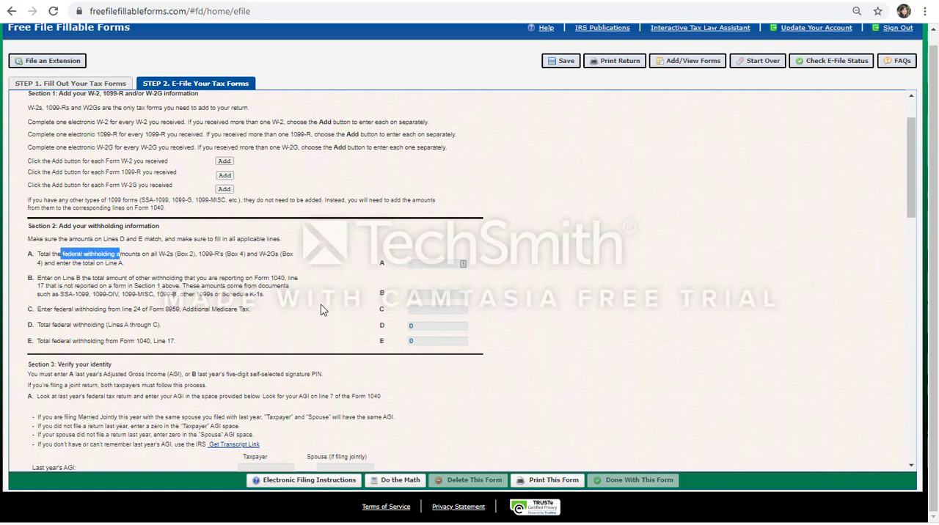
pyautogui.click(300, 298)
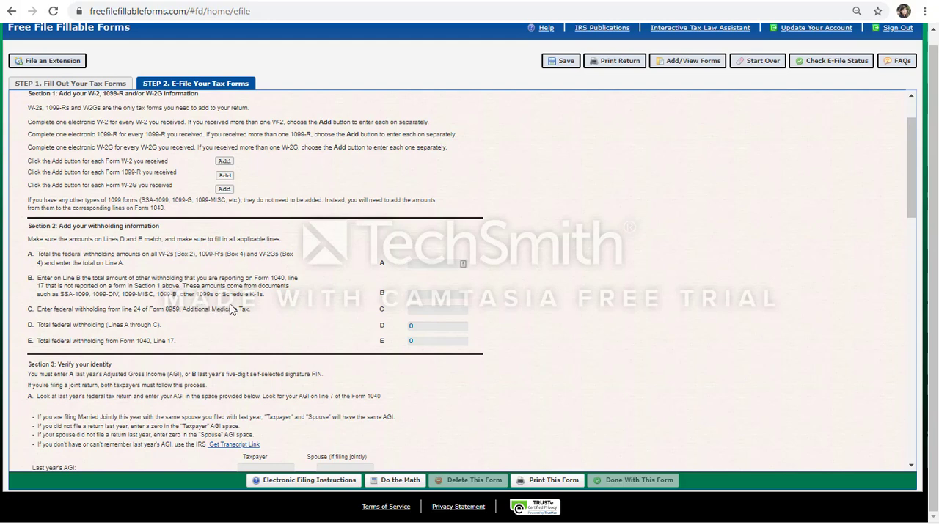
pyautogui.scroll(1, 230, 309)
pyautogui.scroll(-2, 230, 309)
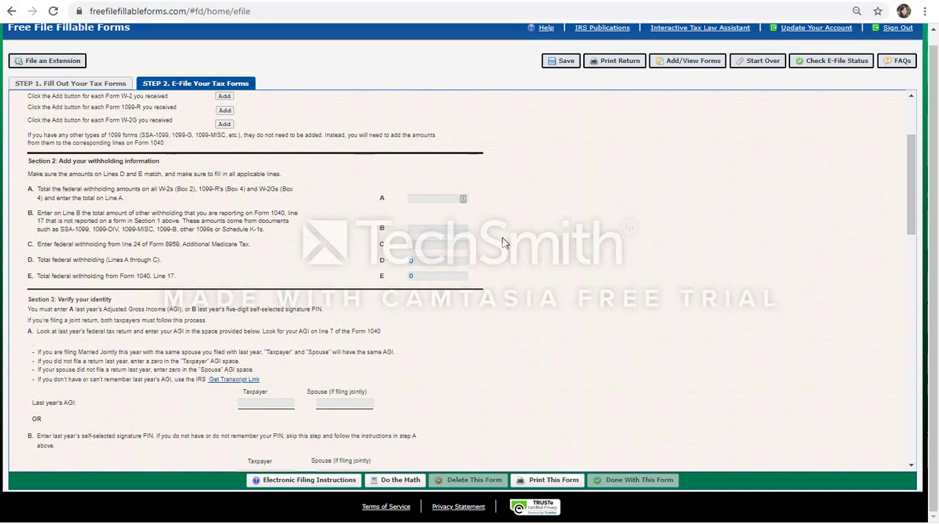
# - Examine the identity verification fields in Section 3 and the electronic signature fields in Section 4
pyautogui.scroll(-2, 482, 298)
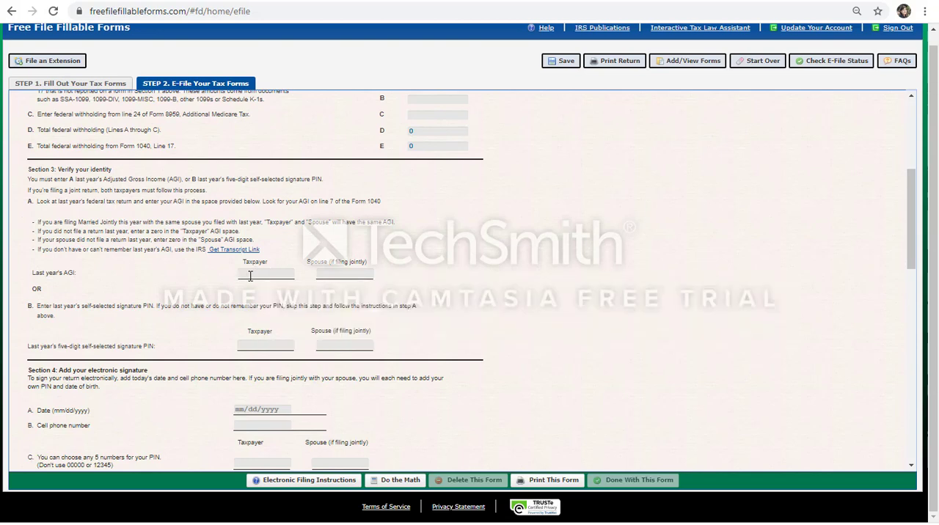
pyautogui.scroll(-1, 207, 321)
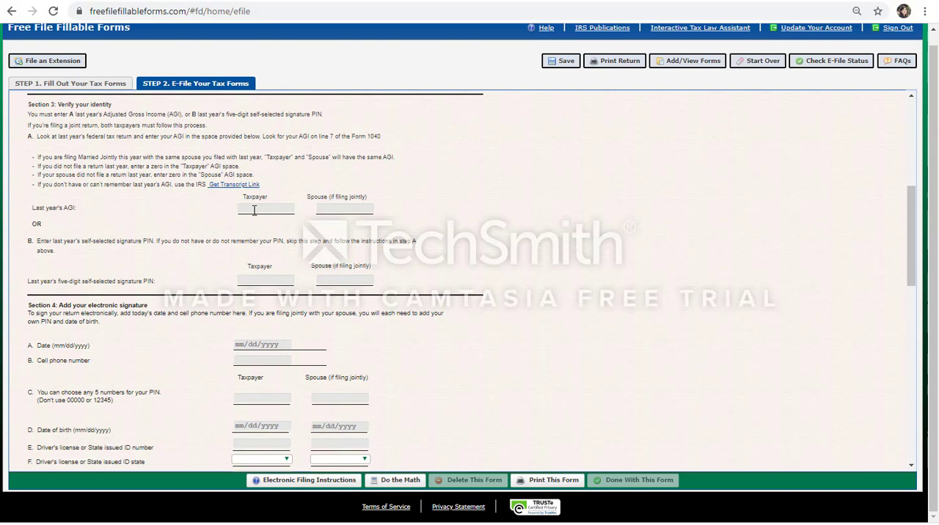
pyautogui.scroll(-1, 254, 211)
pyautogui.scroll(-3, 253, 211)
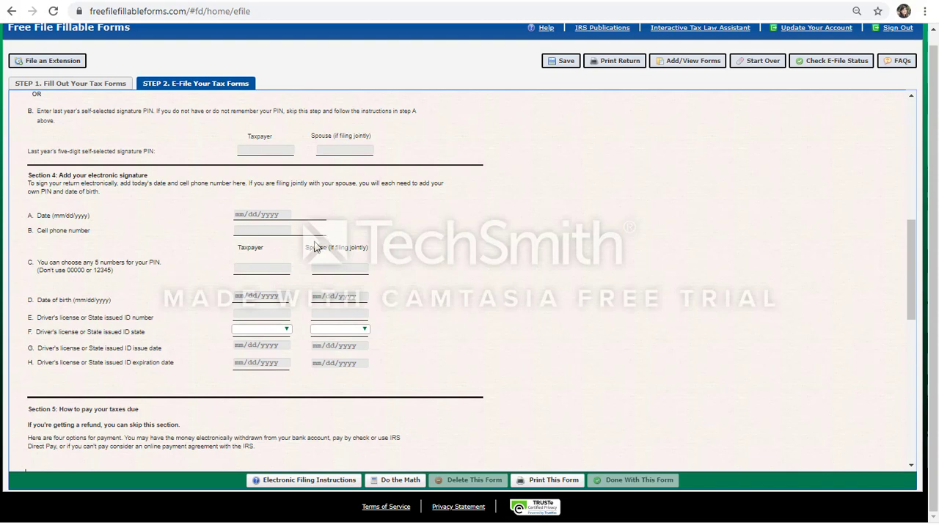
pyautogui.click(279, 234)
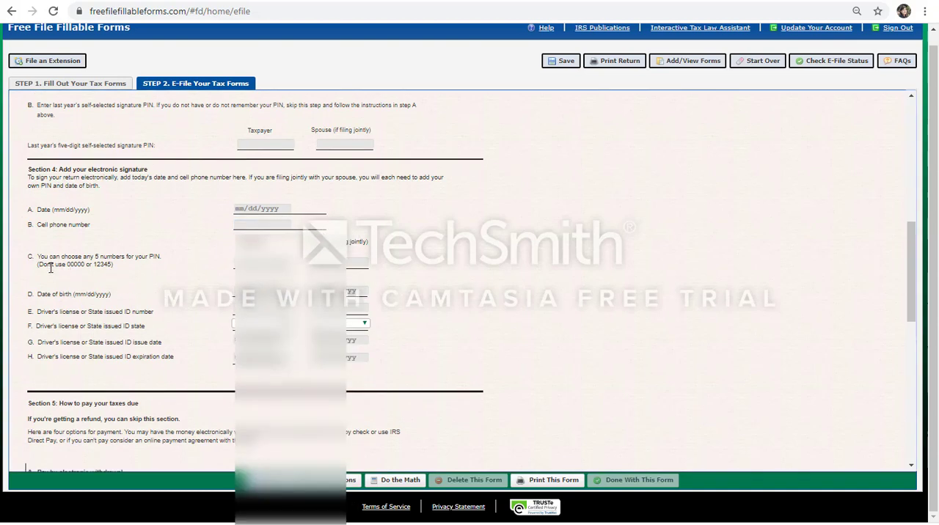
pyautogui.scroll(-1, 225, 202)
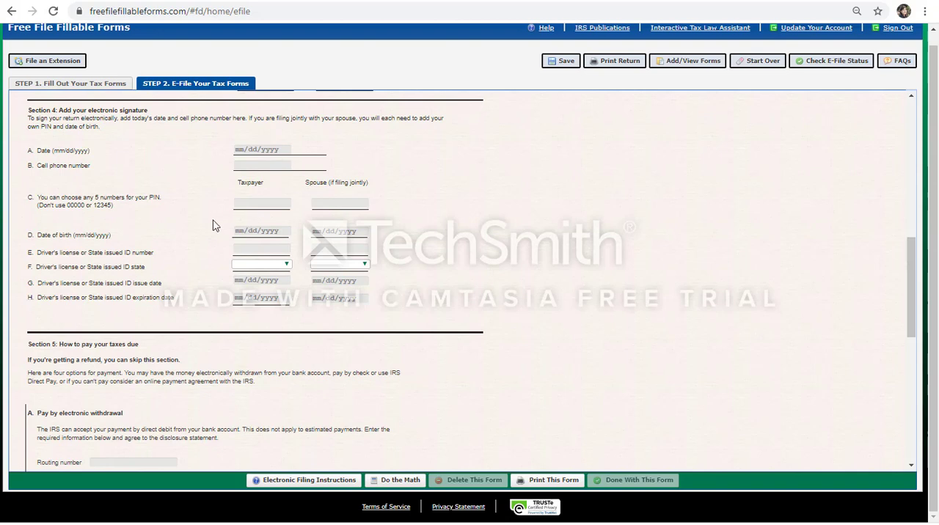
# - Examine the tax payment options in Section 5 and the email address verification requirement in Section 6
pyautogui.scroll(-1, 213, 226)
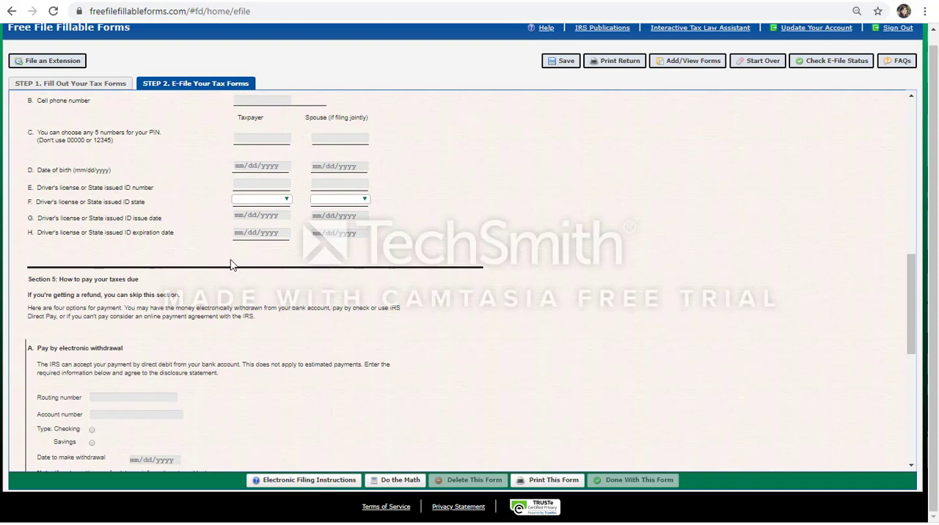
pyautogui.scroll(-1, 230, 265)
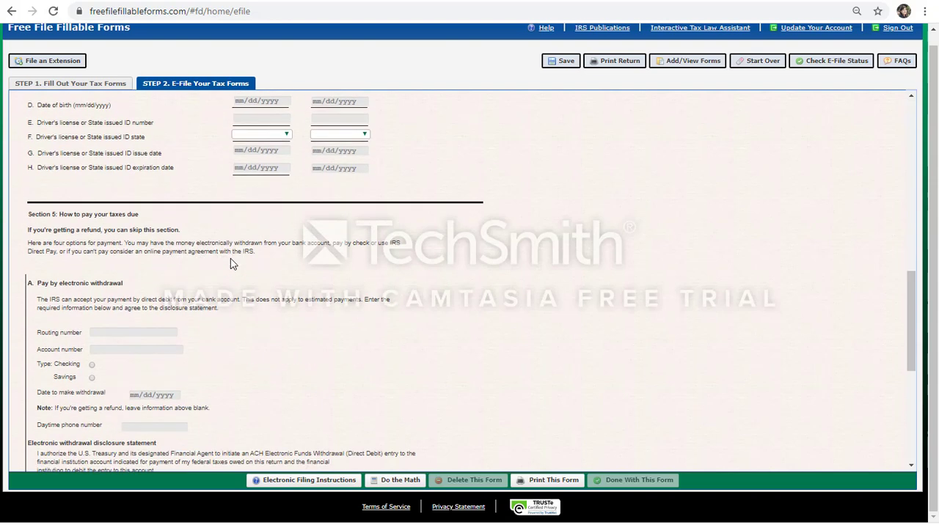
pyautogui.scroll(-1, 228, 253)
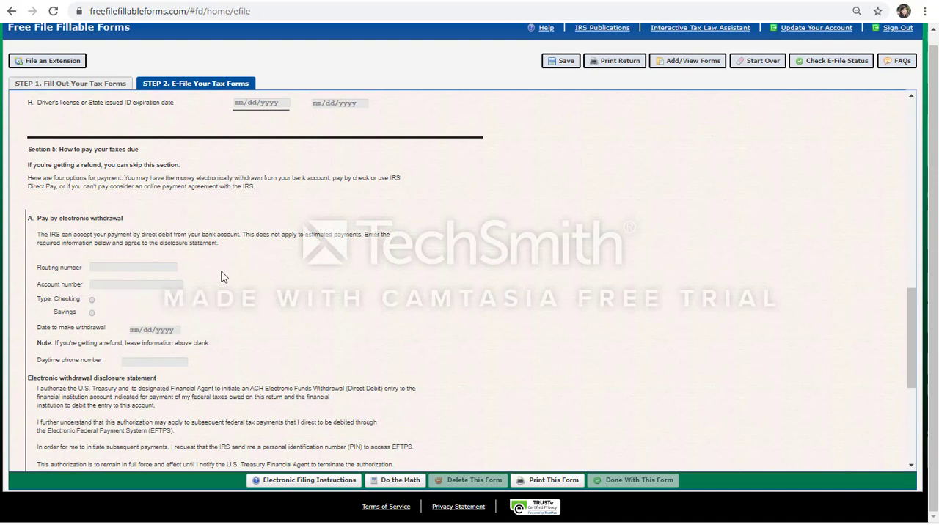
pyautogui.scroll(-3, 222, 275)
pyautogui.scroll(-3, 183, 304)
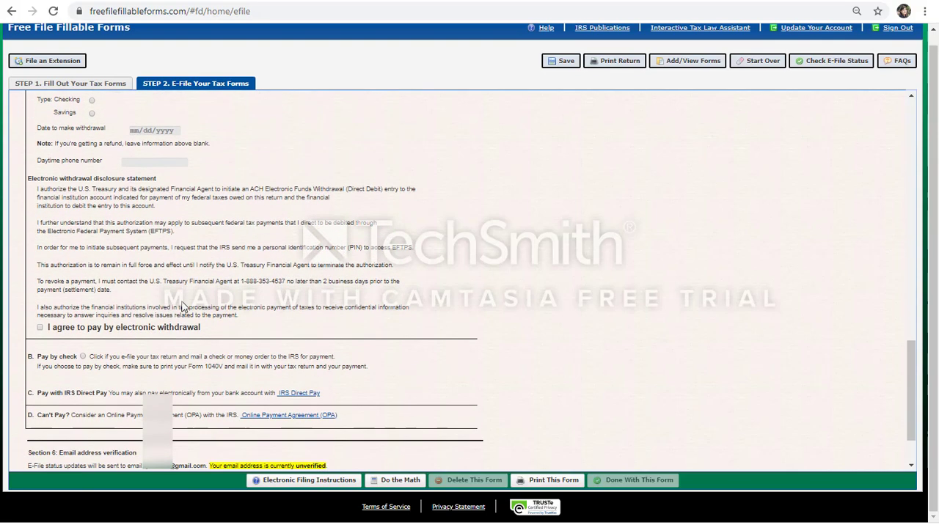
pyautogui.scroll(-1, 389, 296)
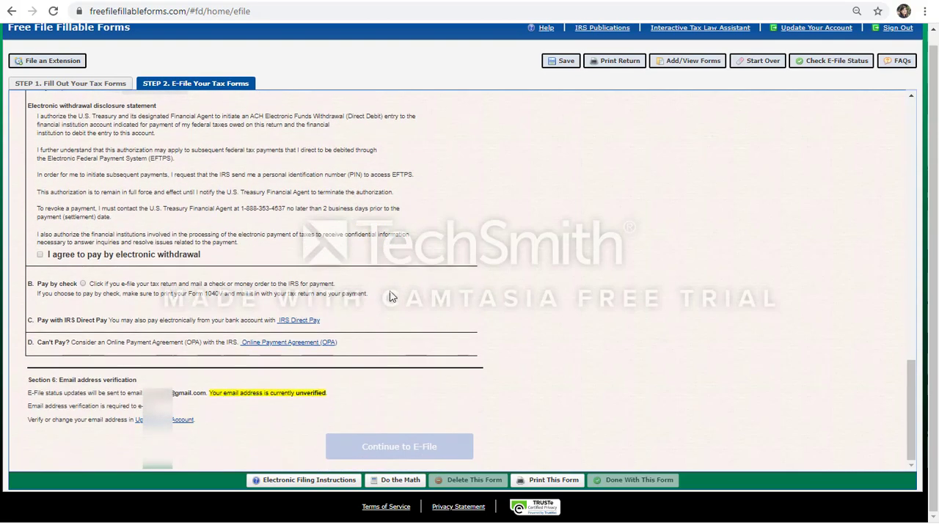